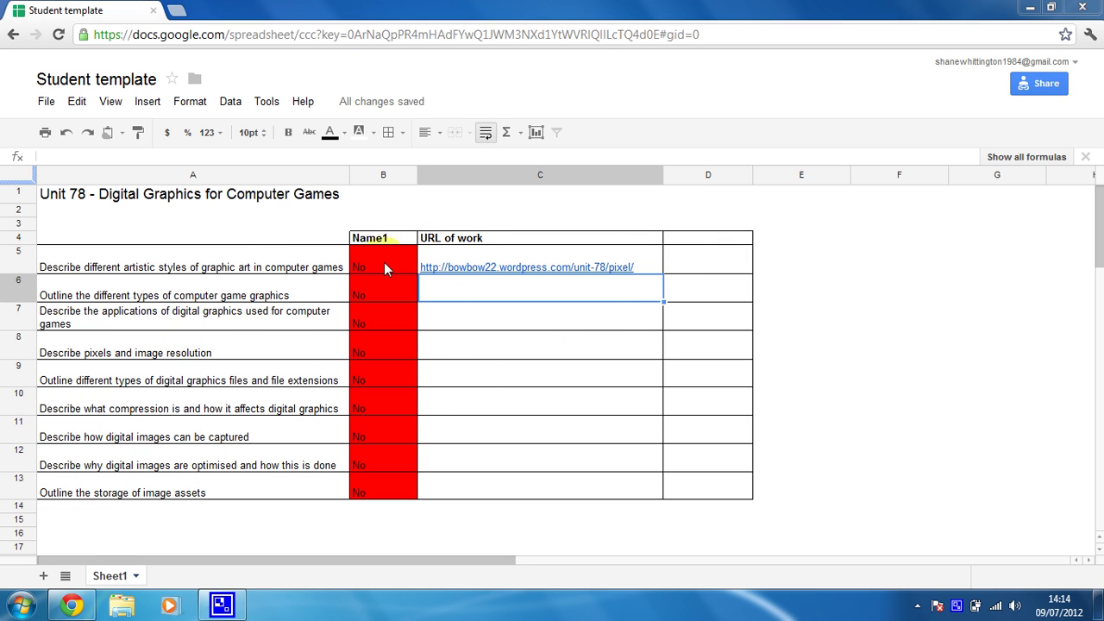
- Inspect the No status in B5 and the empty cell D5, then bring up the Tools menu
{"action": "left_click", "coordinate": [360, 268]}
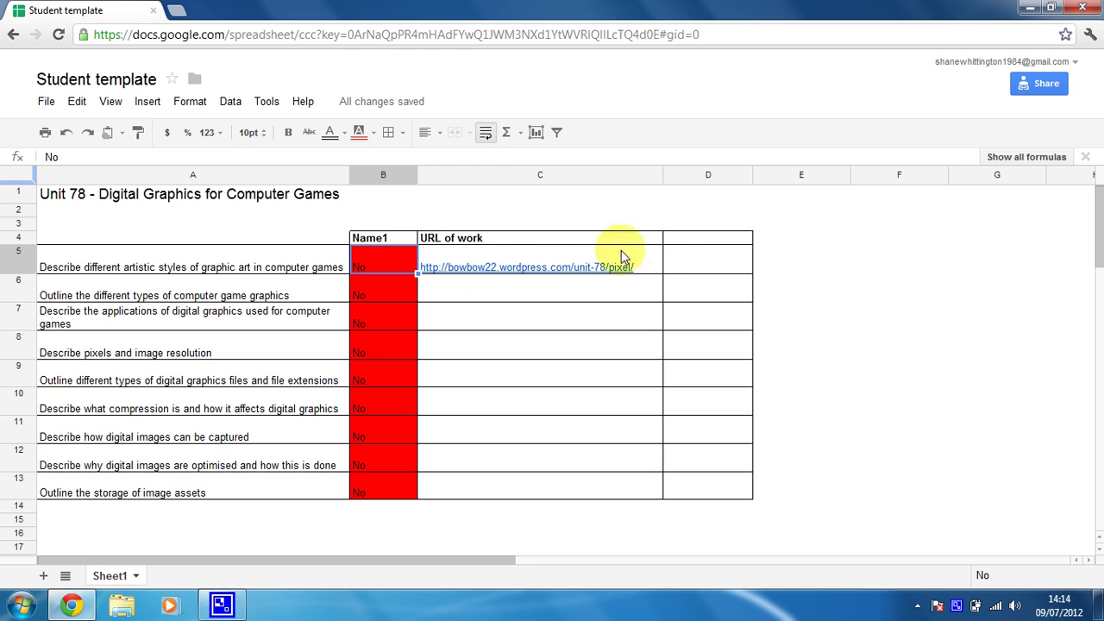
{"action": "left_click", "coordinate": [698, 263]}
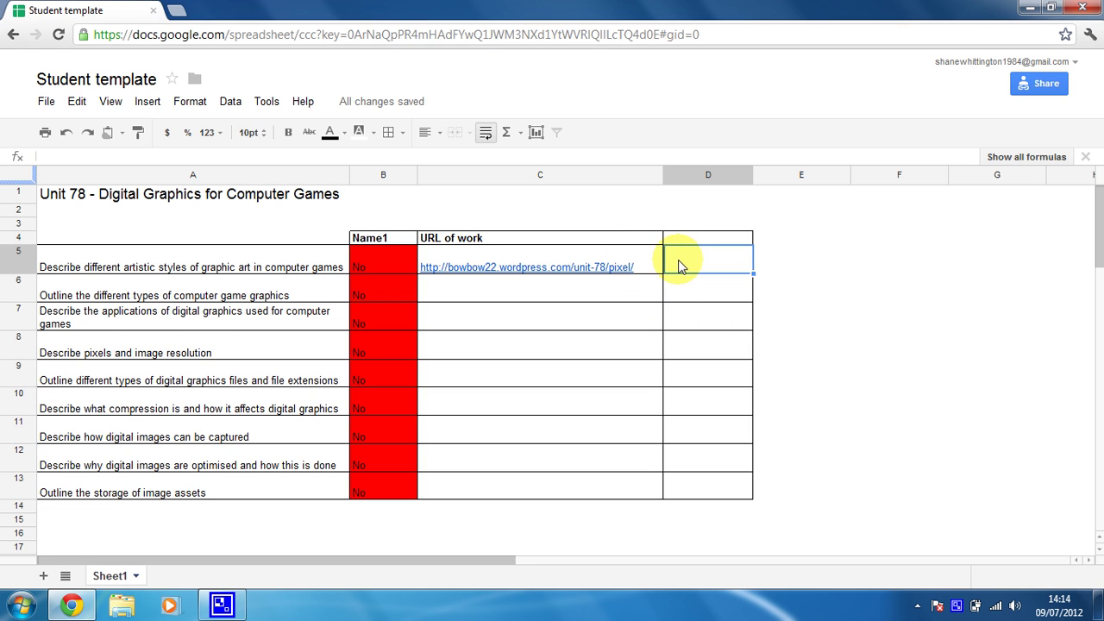
{"action": "left_click", "coordinate": [610, 296]}
{"action": "left_click", "coordinate": [378, 268]}
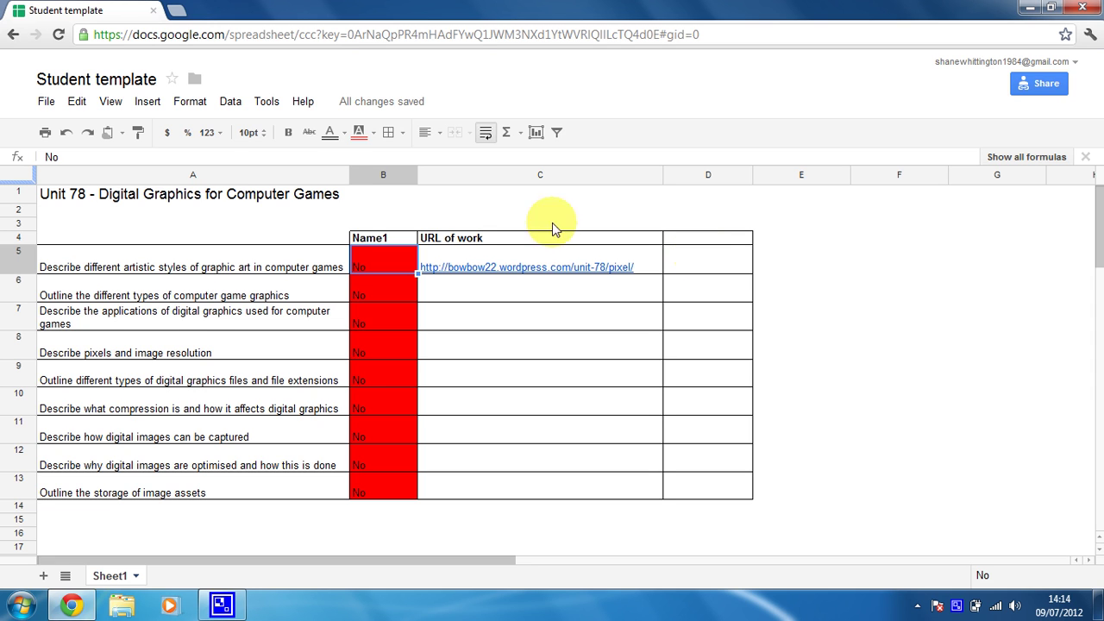
{"action": "left_click", "coordinate": [266, 103]}
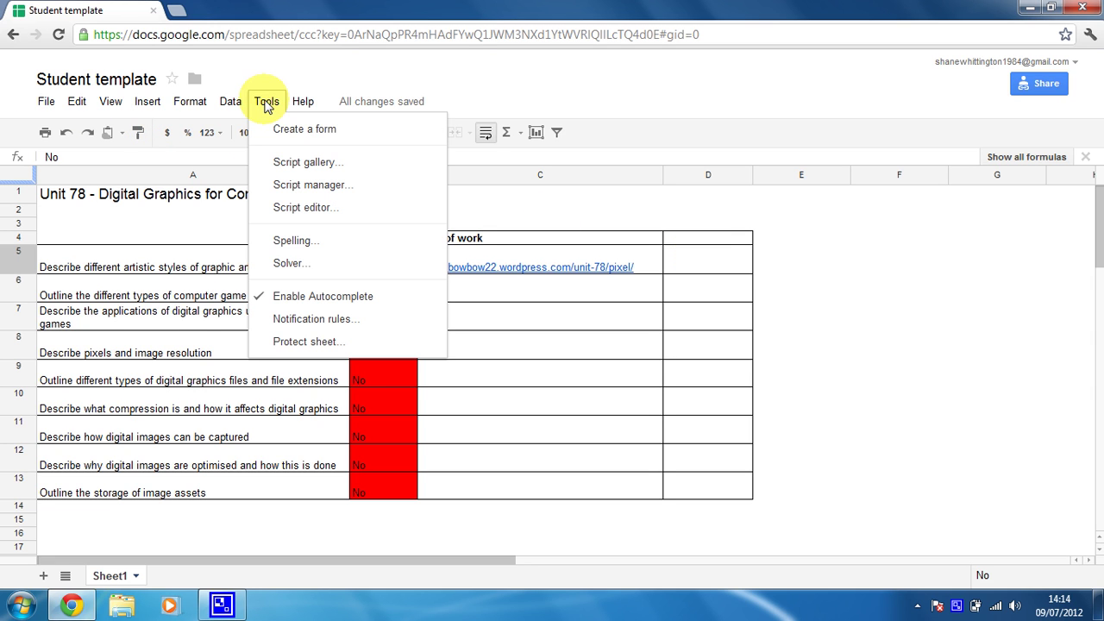
- Install and authorize the Last Updated script from the Script gallery, then close the gallery
{"action": "left_click", "coordinate": [294, 163]}
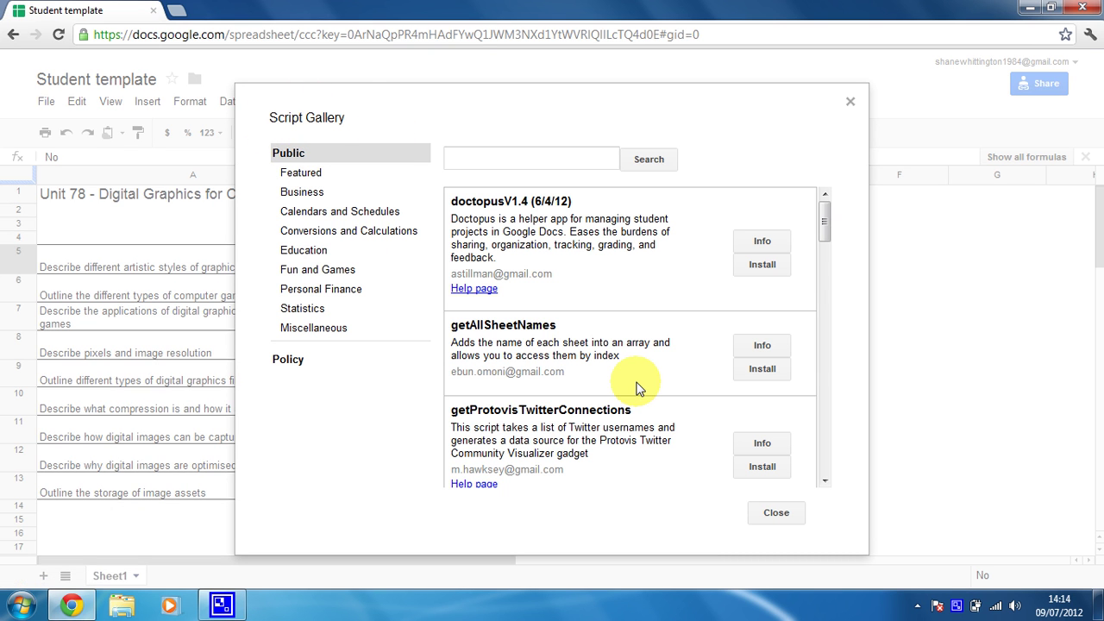
{"action": "scroll", "coordinate": [637, 333], "scroll_direction": "down", "scroll_amount": 5}
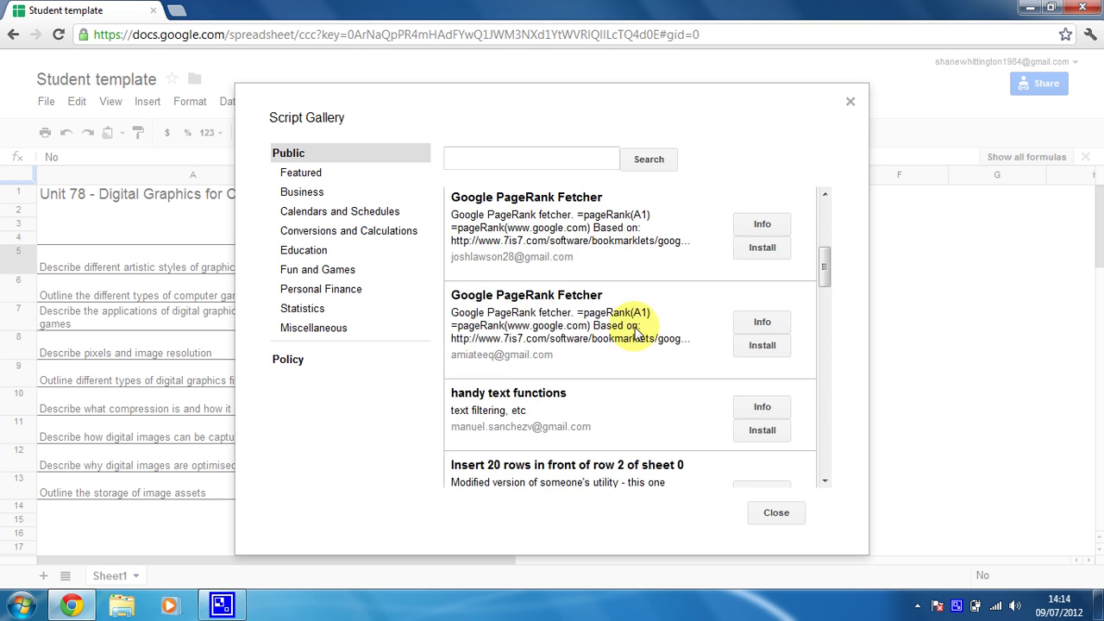
{"action": "scroll", "coordinate": [637, 333], "scroll_direction": "down", "scroll_amount": 5}
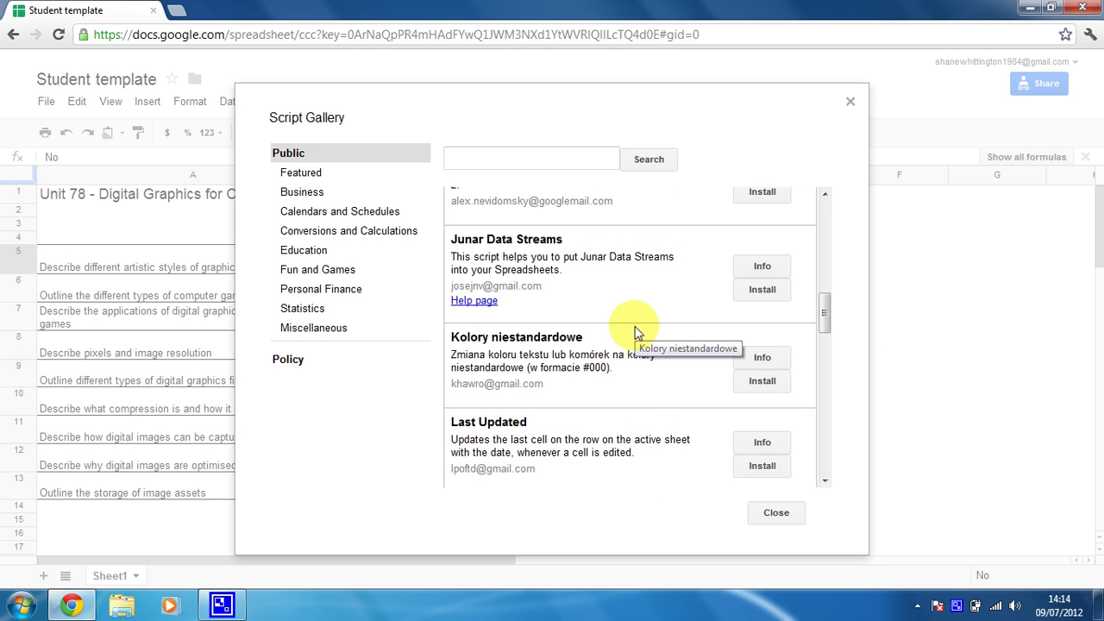
{"action": "scroll", "coordinate": [634, 330], "scroll_direction": "down", "scroll_amount": 2}
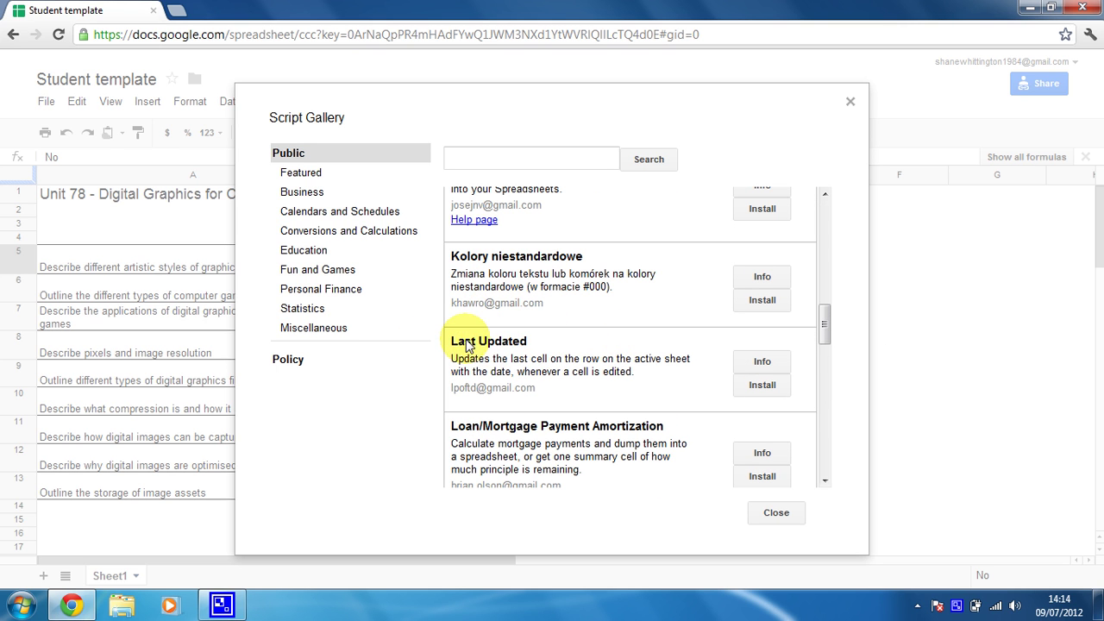
{"action": "left_click", "coordinate": [763, 386]}
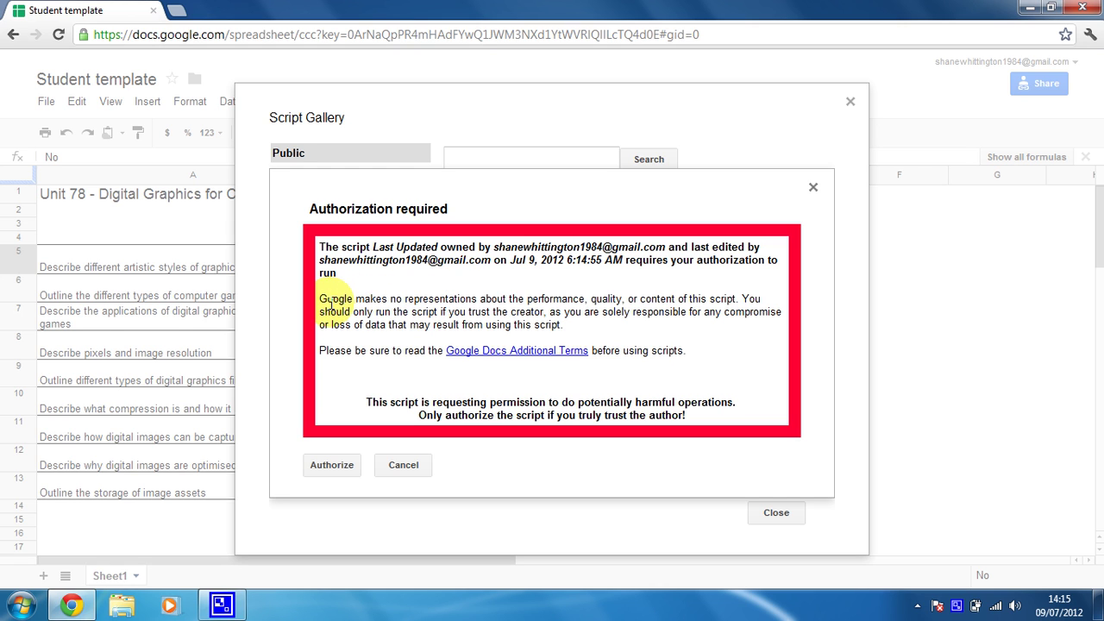
{"action": "left_click", "coordinate": [333, 465]}
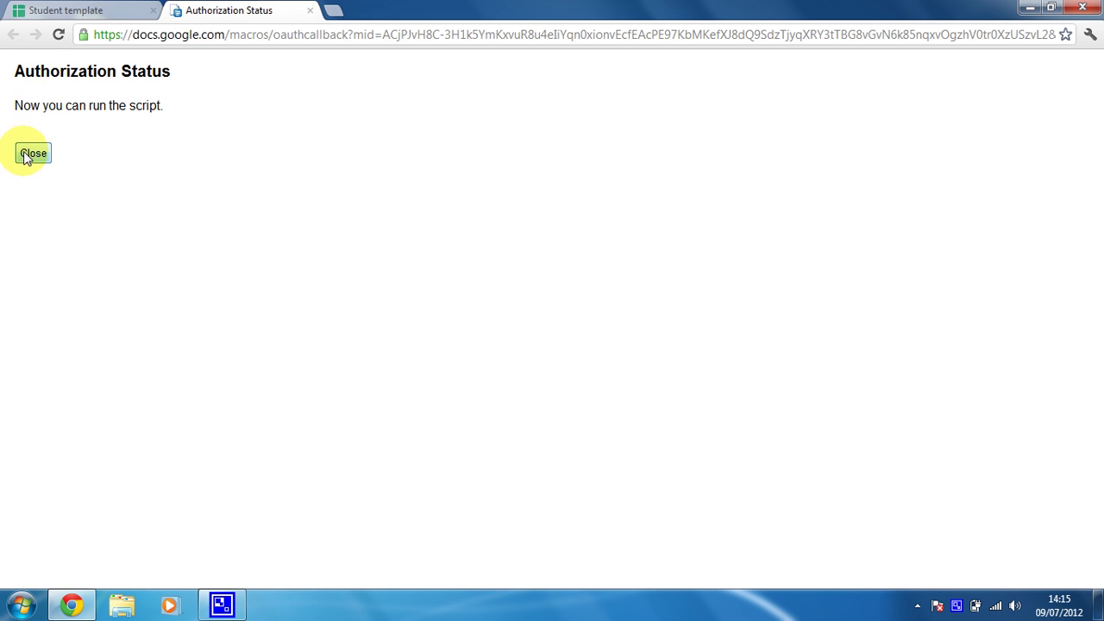
{"action": "left_click", "coordinate": [32, 153]}
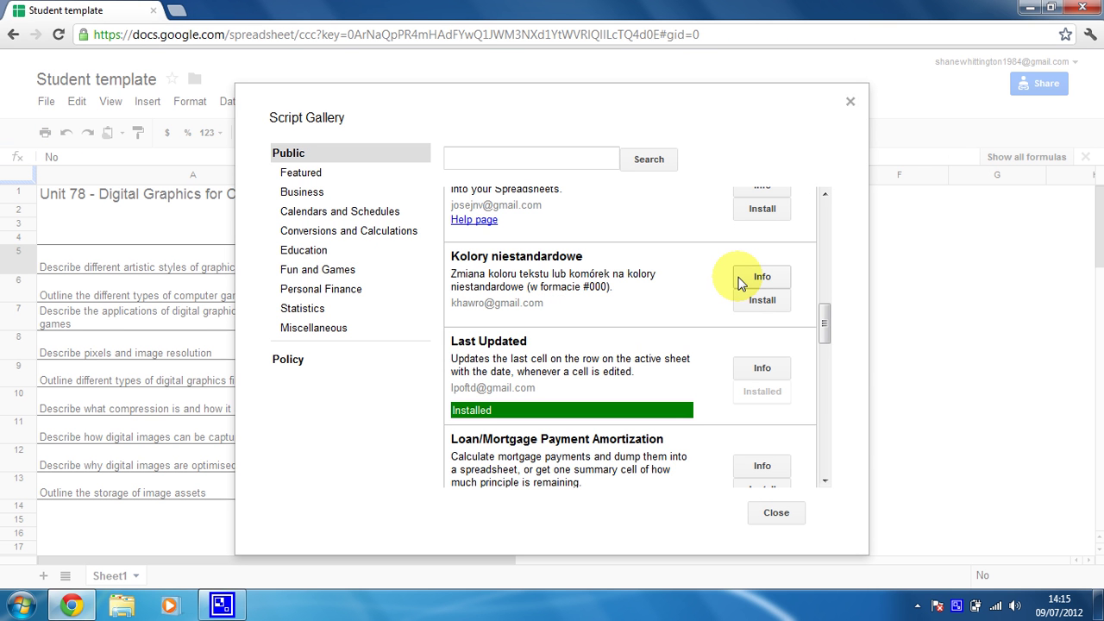
{"action": "left_click", "coordinate": [777, 514]}
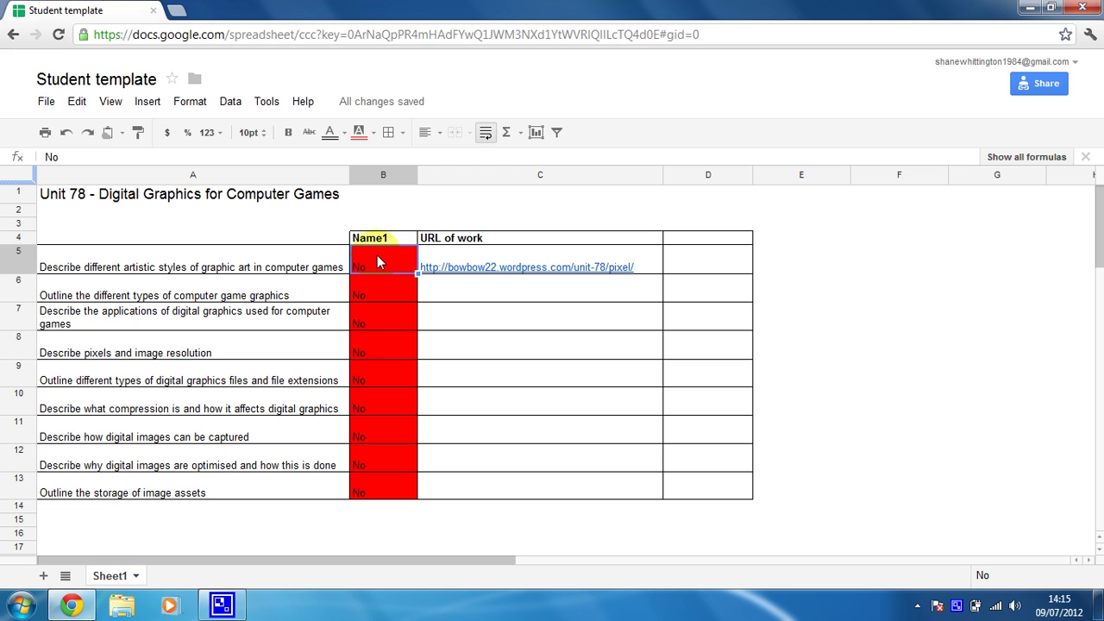
{"action": "type", "text": "Yes"}
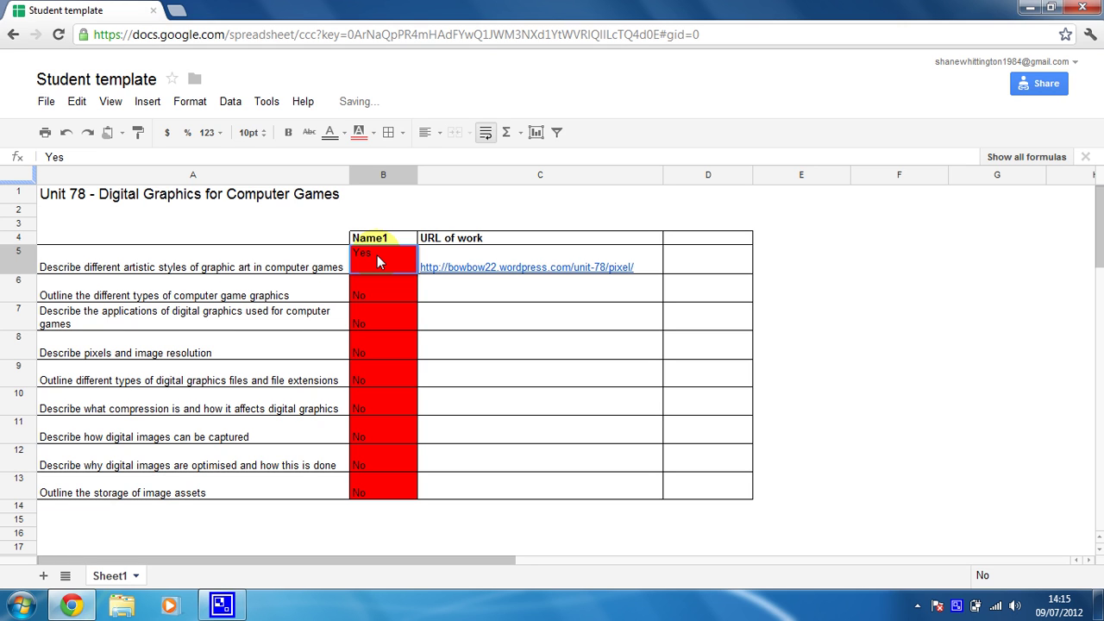
{"action": "key", "text": "Return"}
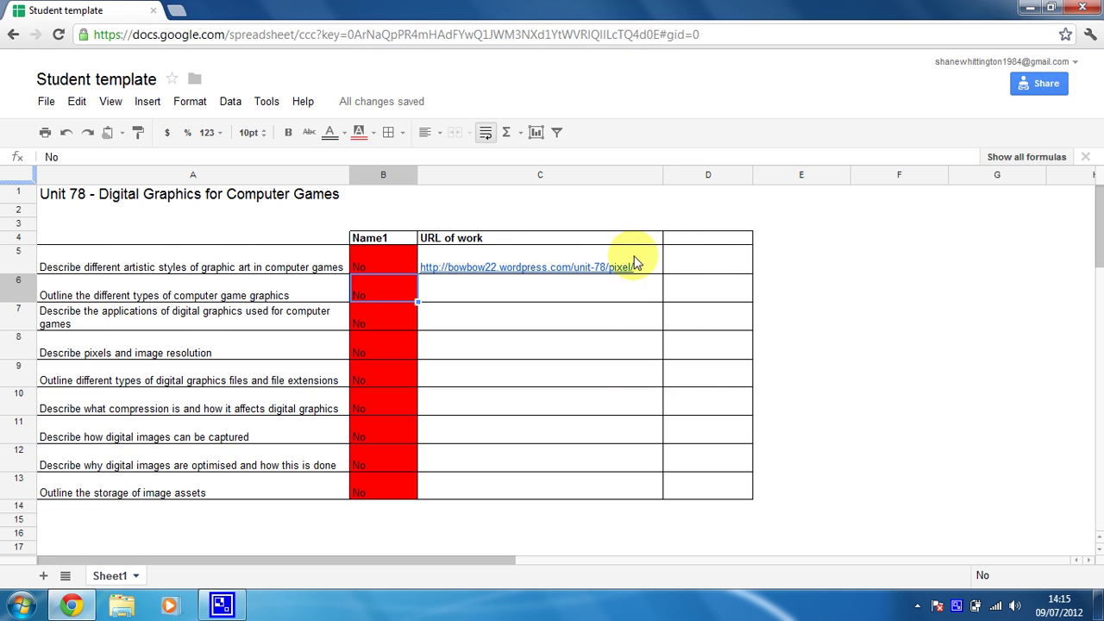
- Enter the heading 'Date Assessed' in cell D4
{"action": "left_click", "coordinate": [700, 245]}
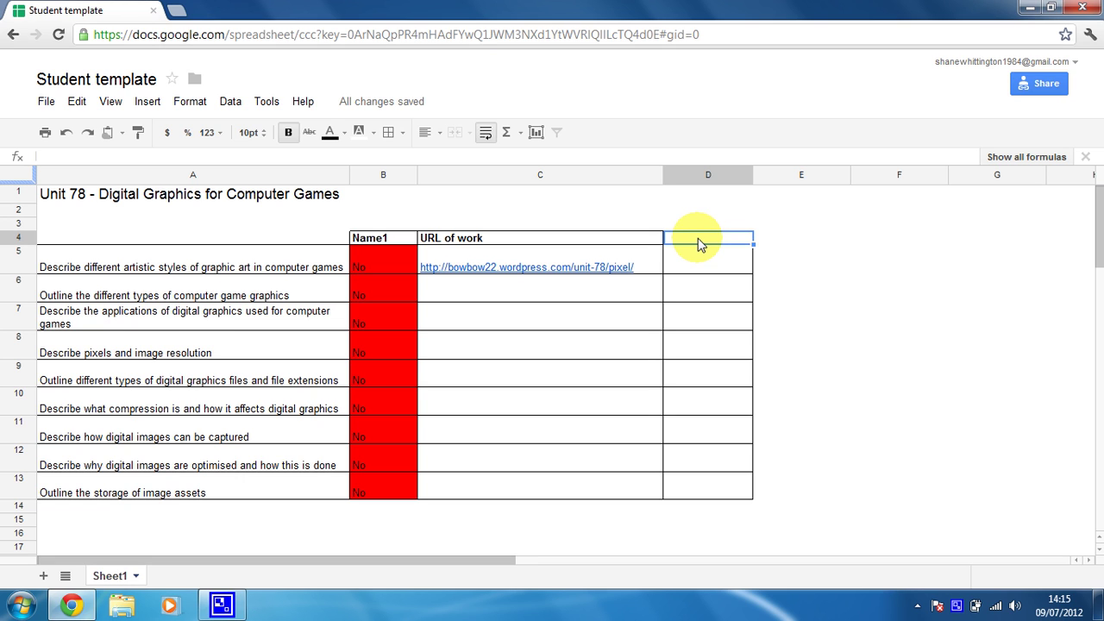
{"action": "type", "text": "Date Asse"}
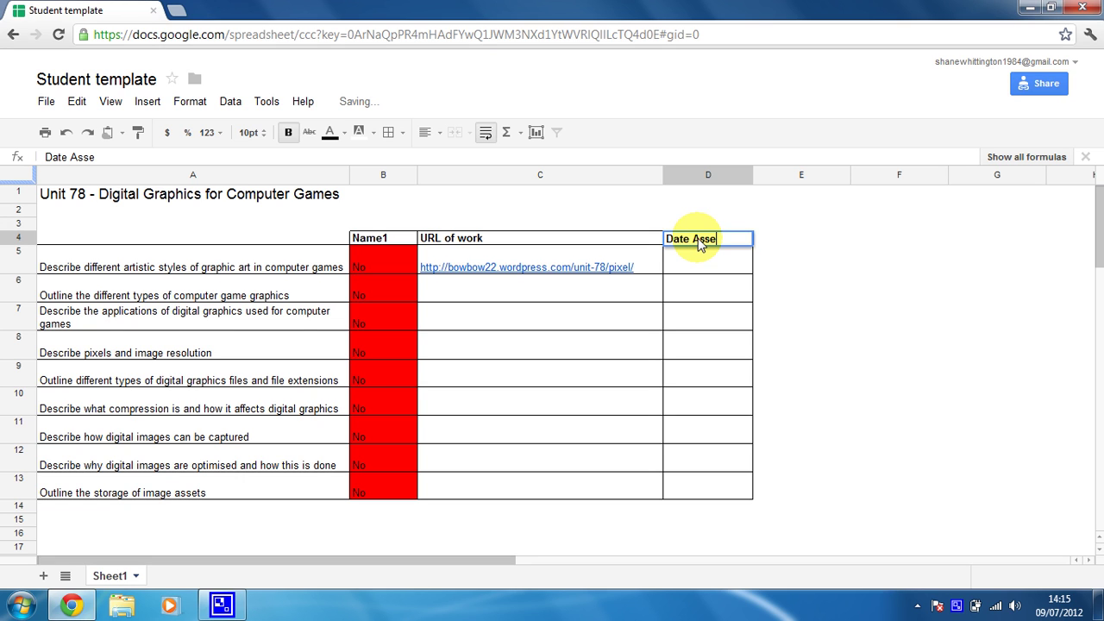
{"action": "type", "text": "ssed"}
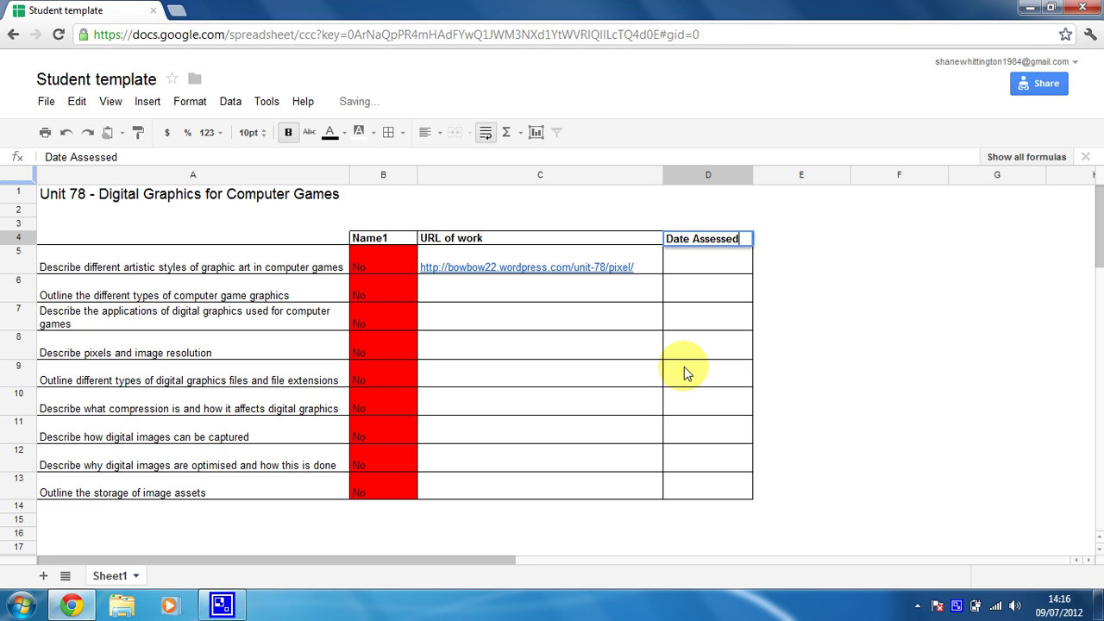
{"action": "key", "text": "Return"}
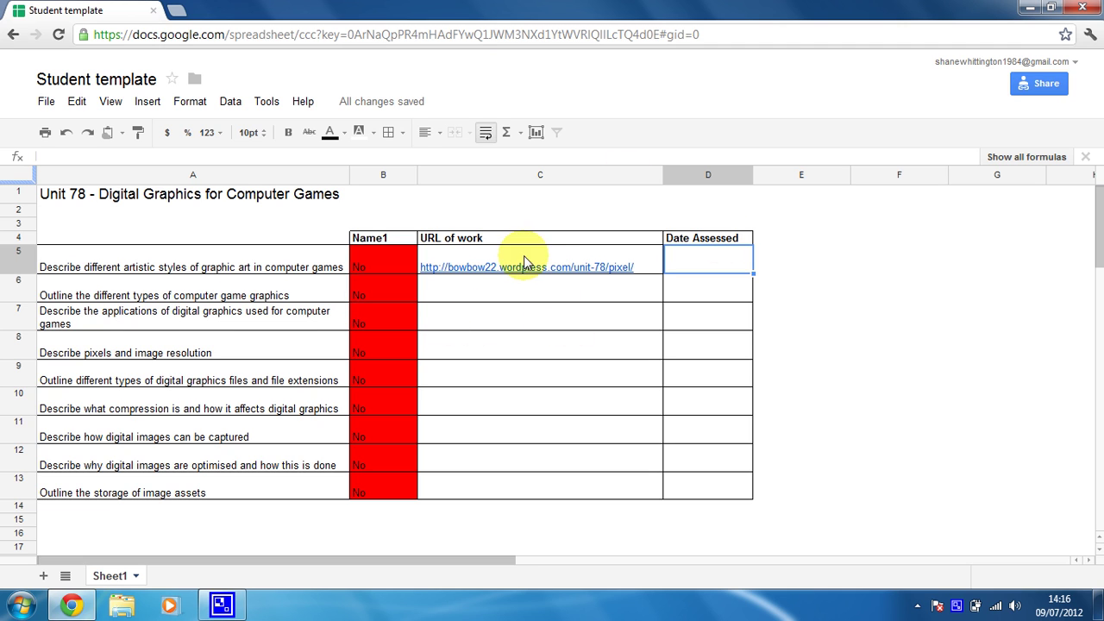
- Change the first criterion's status in B5 to Yes
{"action": "left_click", "coordinate": [379, 256]}
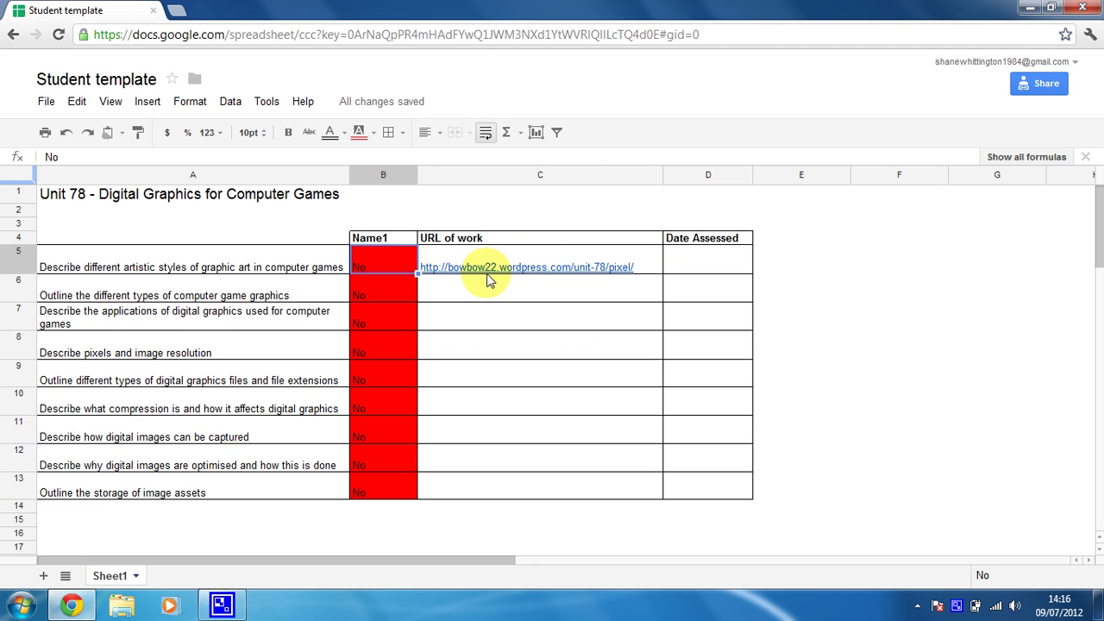
{"action": "type", "text": "es"}
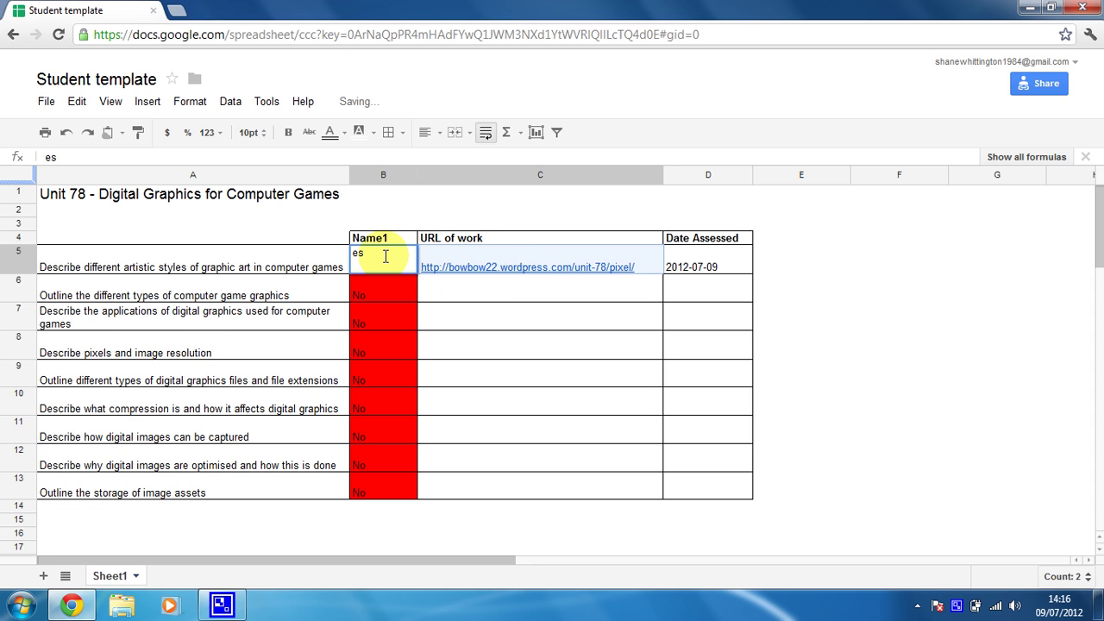
{"action": "key", "text": "BackSpace"}
{"action": "key", "text": "BackSpace"}
{"action": "type", "text": "Yes"}
{"action": "key", "text": "Tab"}
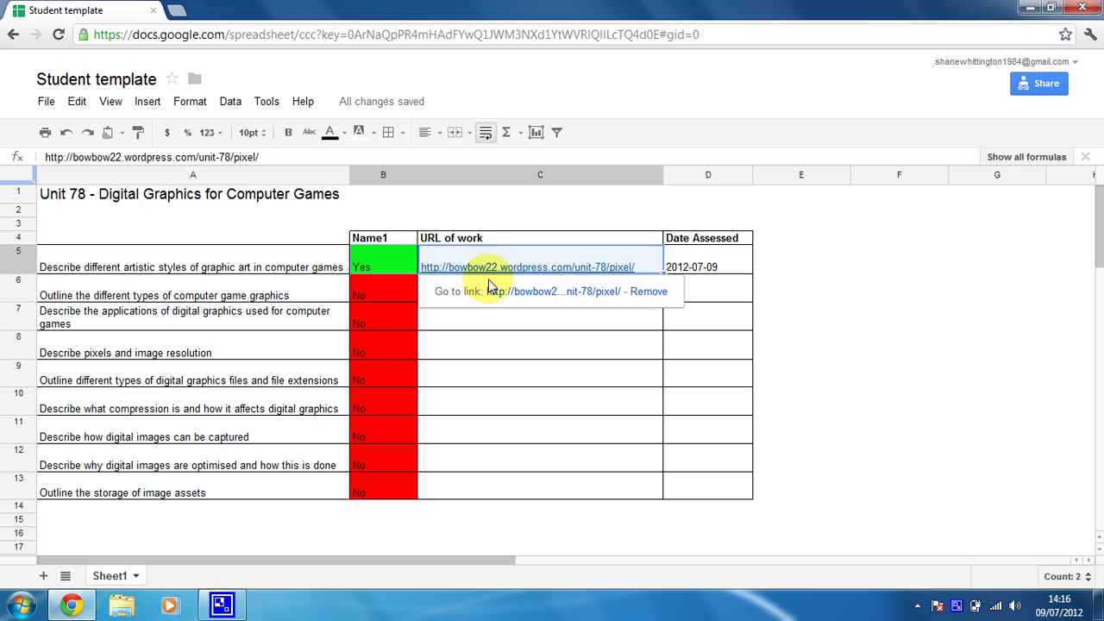
- Insert an apostrophe at the start of the date stamp in D5
{"action": "left_click", "coordinate": [706, 259]}
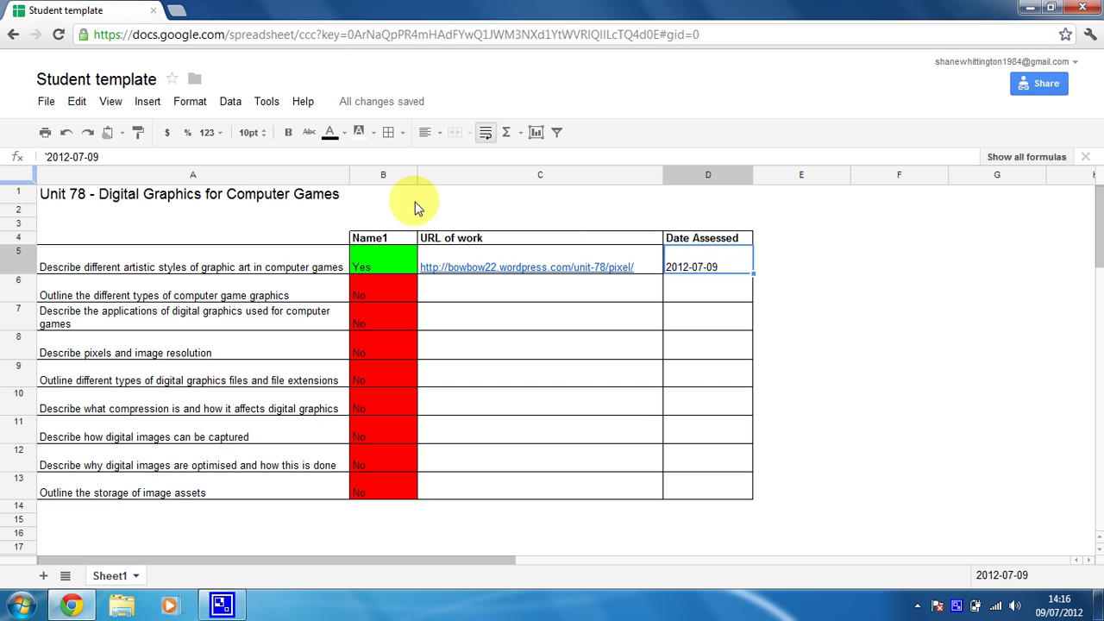
{"action": "left_click", "coordinate": [45, 158]}
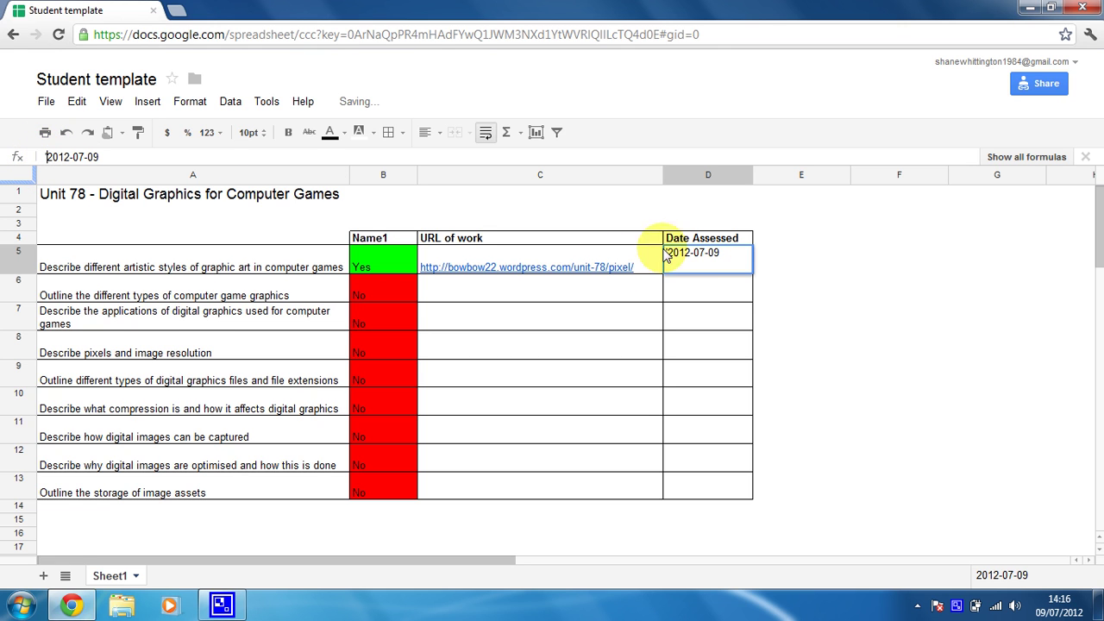
{"action": "type", "text": "'"}
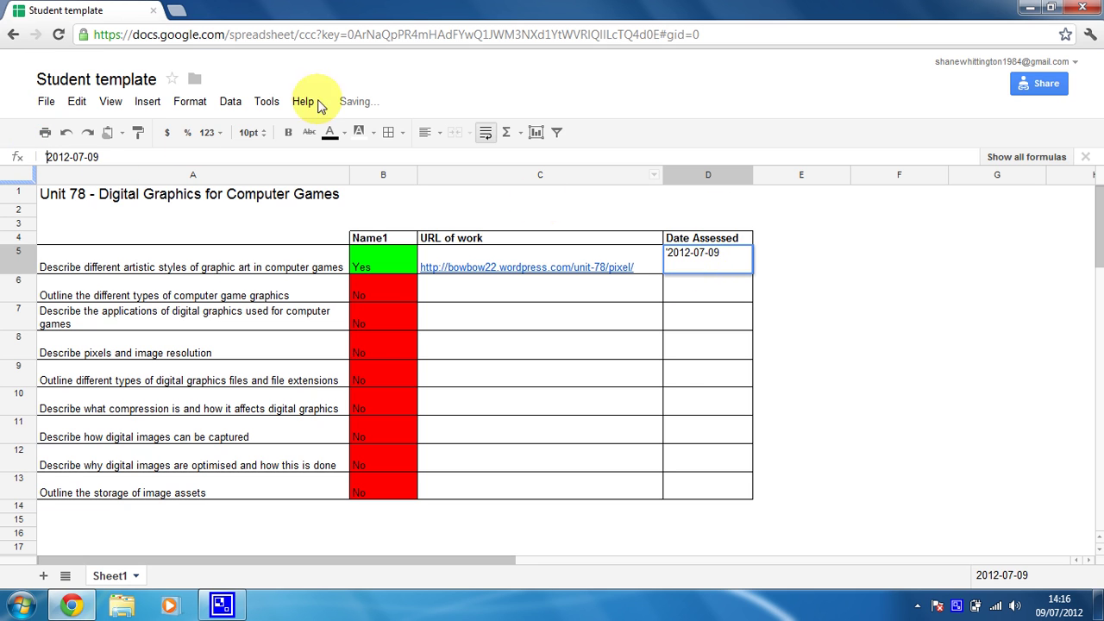
- Open the Last Updated script's onEdit function in the editor from the Script manager
{"action": "left_click", "coordinate": [267, 102]}
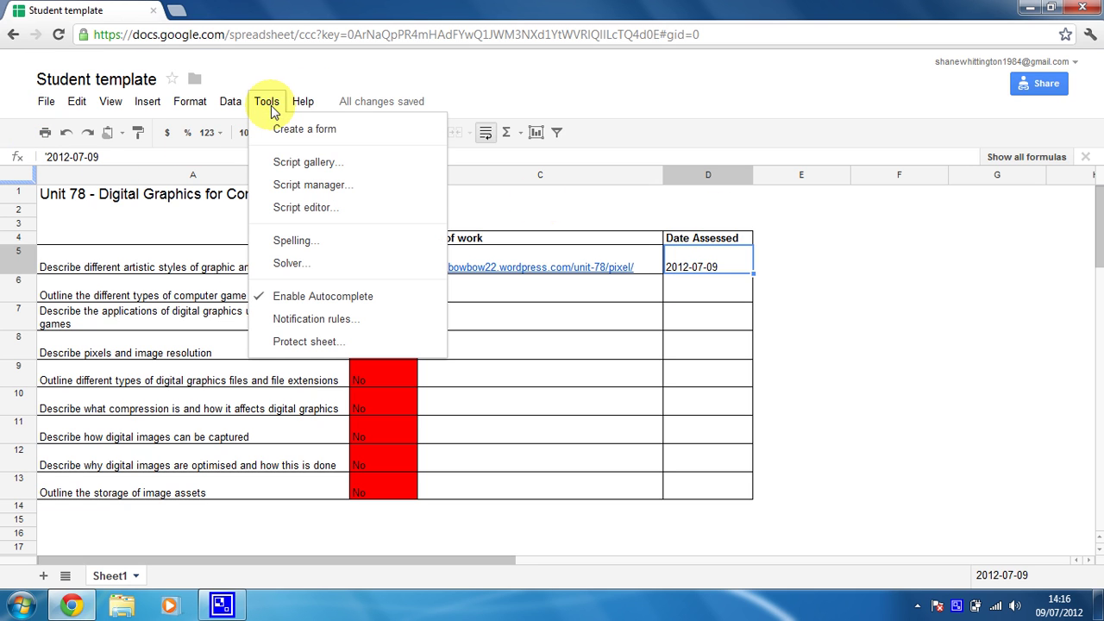
{"action": "left_click", "coordinate": [319, 193]}
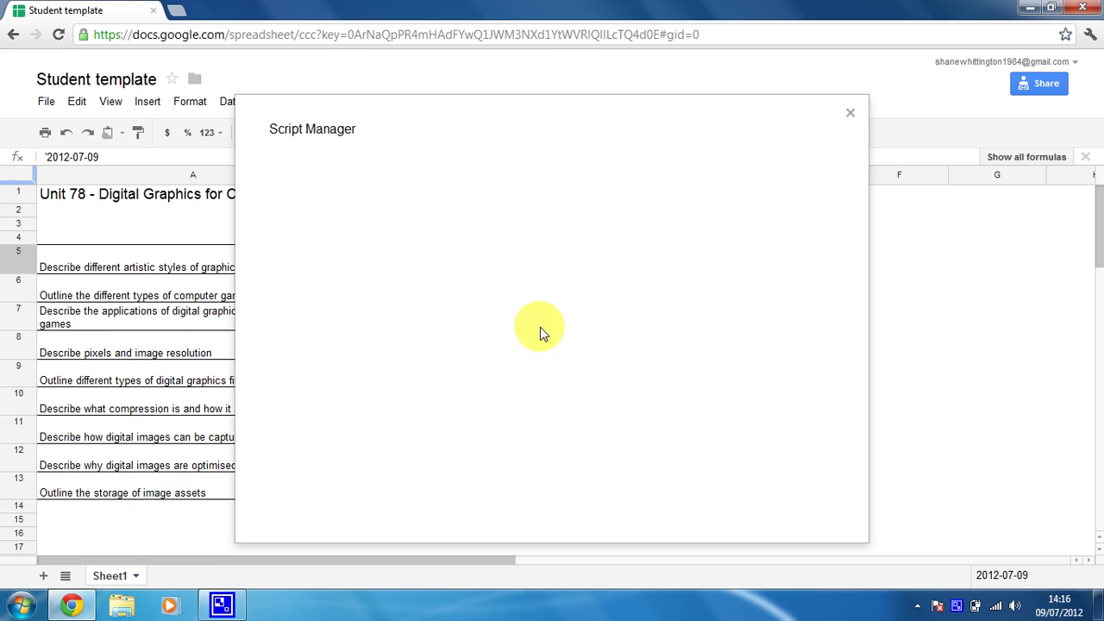
{"action": "left_click", "coordinate": [382, 182]}
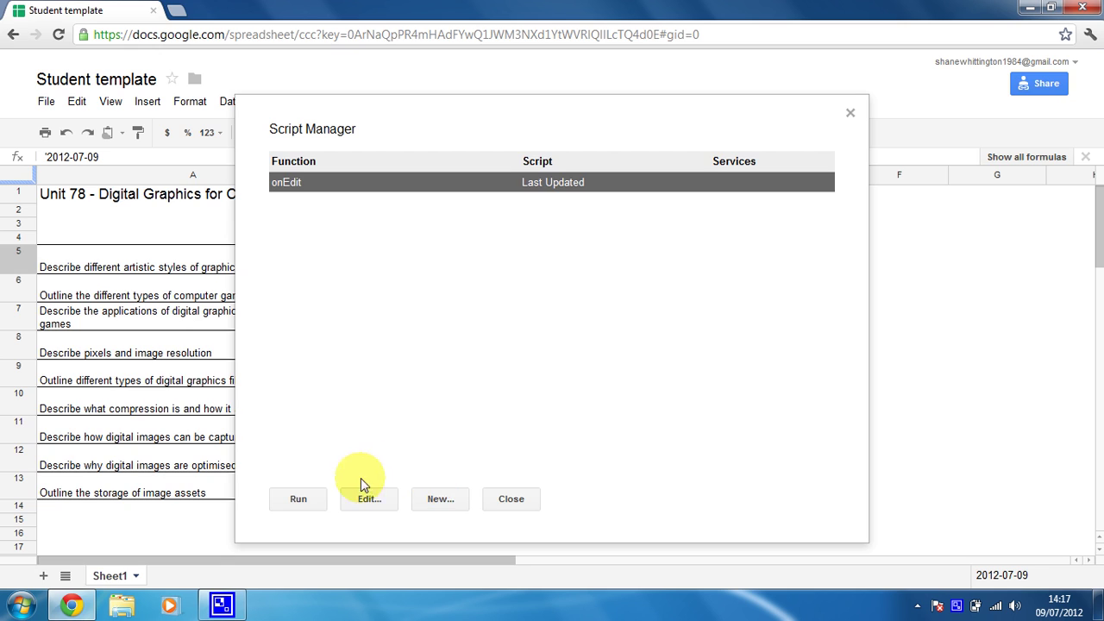
{"action": "left_click", "coordinate": [370, 500]}
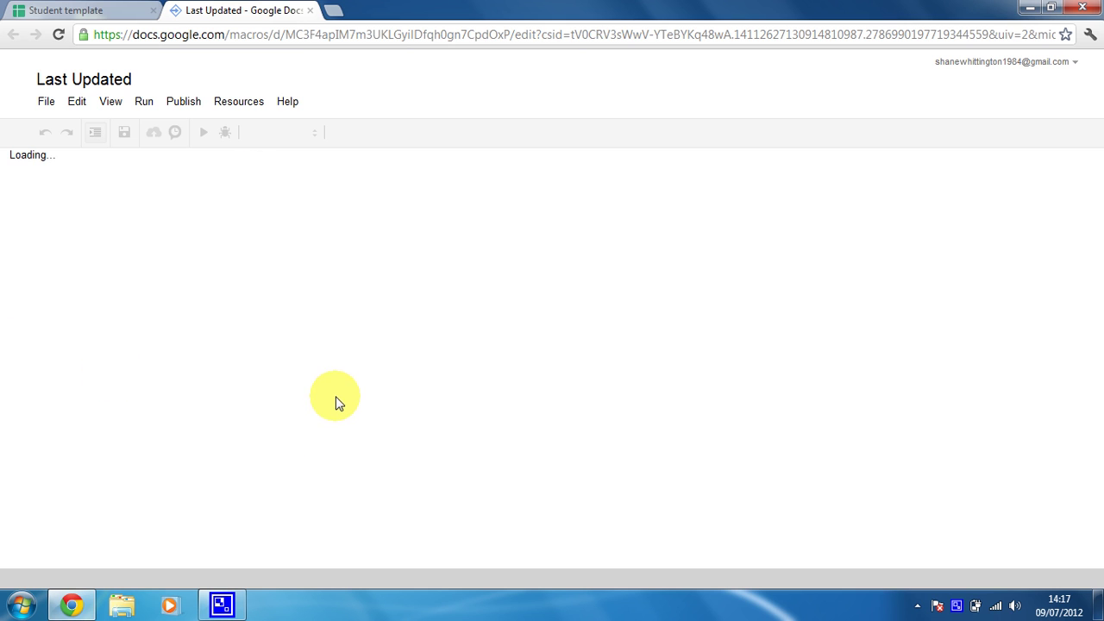
- Remove the apostrophe from setValue on line 15, save, and close the editor
{"action": "type", "text": "function onEdit(event) {    var sheet = event.source.getActiveSheet();    // note: actRng = the cell being updated   var actRng = event.source.getActiveRange();   var index = actRng.getRowIndex();   var cindex = actRng.getColumnIndex();    var dateCol = sheet.getLastColumn();   var lastCell = sheet.getRange(index,dateCol);   var date = Utilities.formatDate(new Date(), \"GMT\", \"yyyy-MM-dd\");    lastCell.setValue(\"'\" + date); }"}
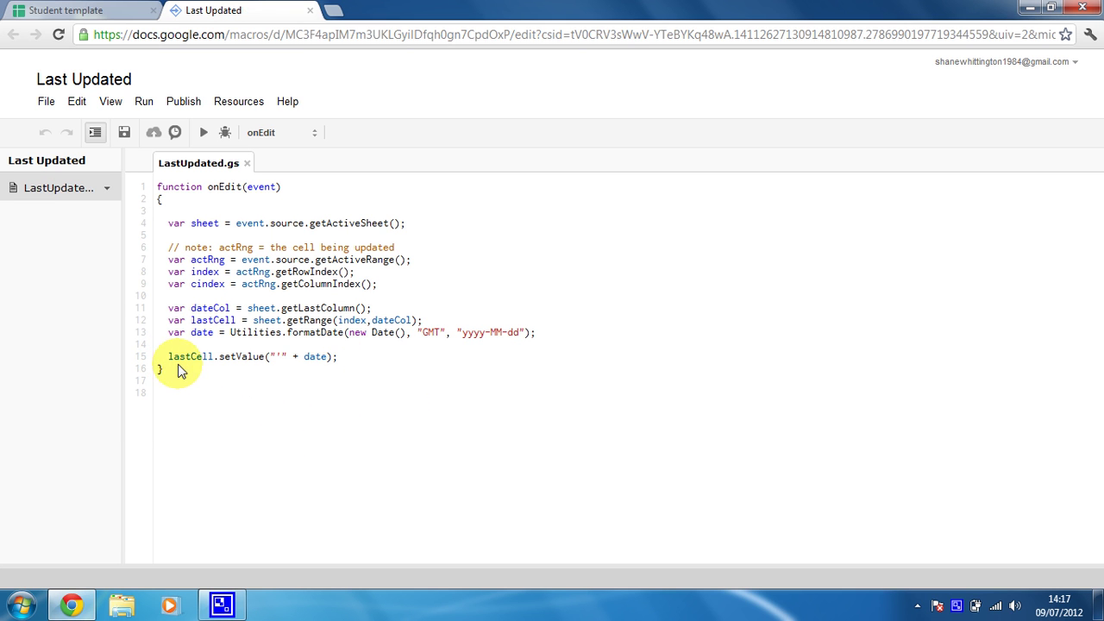
{"action": "left_click", "coordinate": [277, 358]}
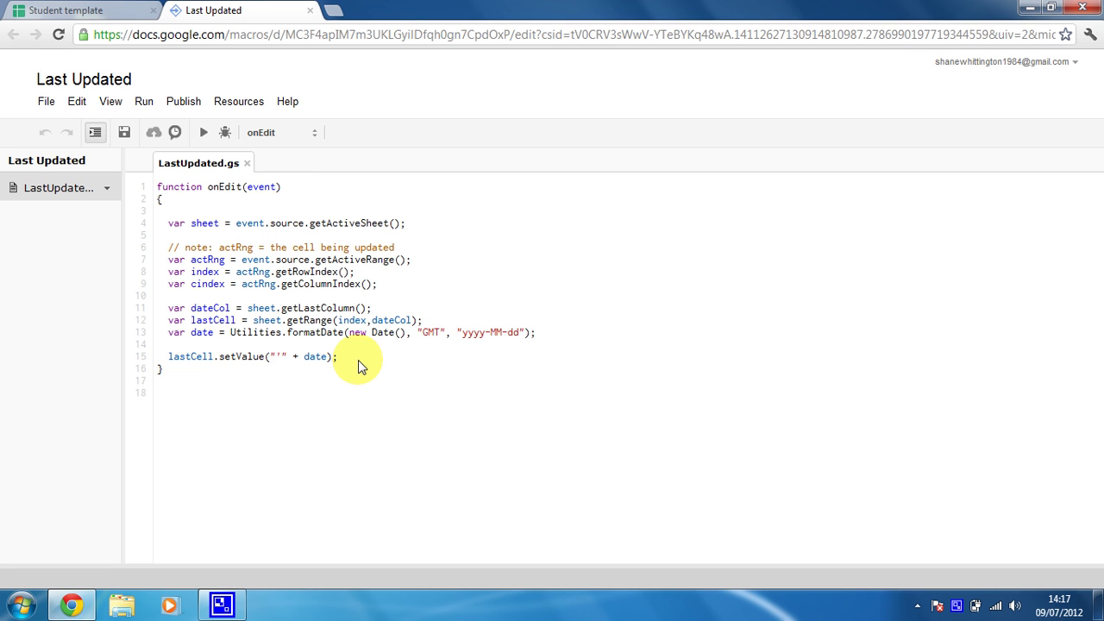
{"action": "key", "text": "BackSpace"}
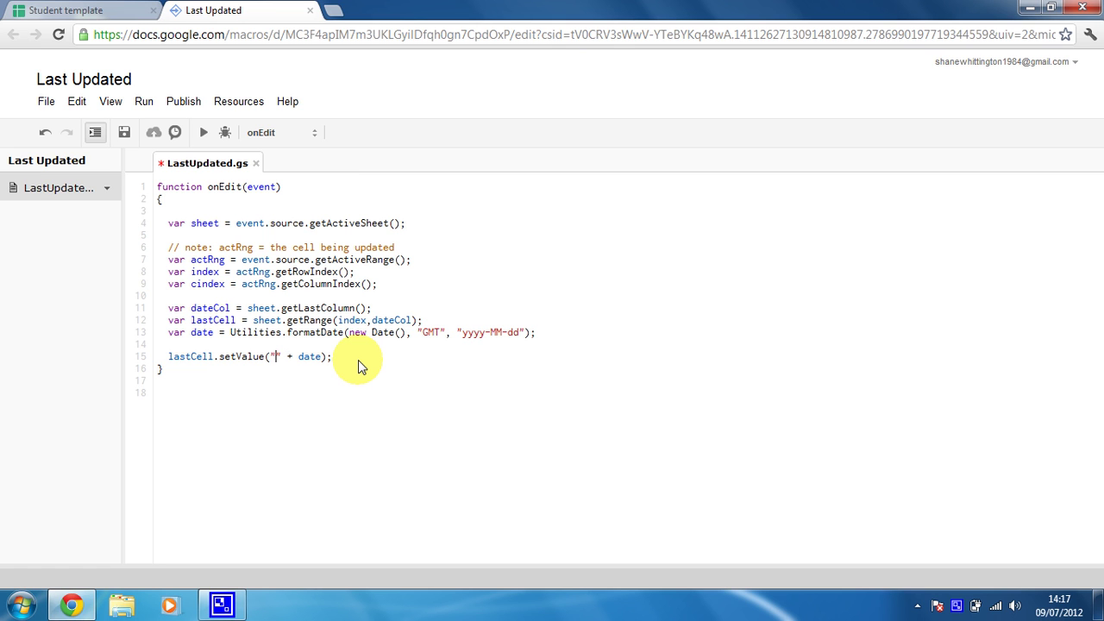
{"action": "left_click", "coordinate": [49, 104]}
{"action": "left_click", "coordinate": [107, 285]}
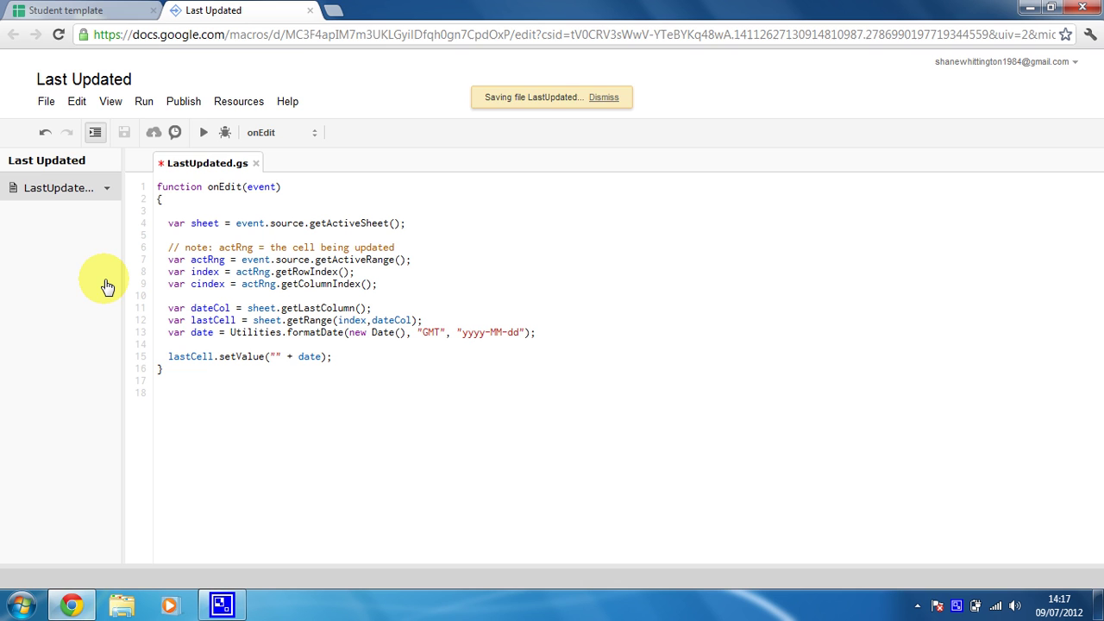
{"action": "left_click", "coordinate": [310, 10]}
- Close the Script Manager and set cell B5 back to No
{"action": "left_click", "coordinate": [513, 500]}
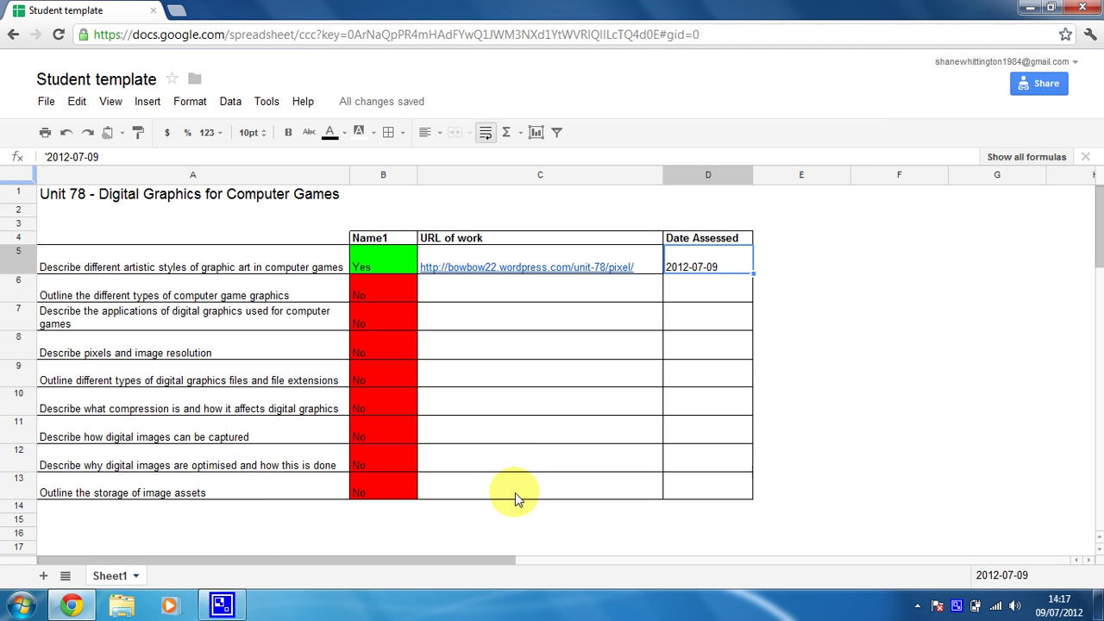
{"action": "left_click", "coordinate": [380, 260]}
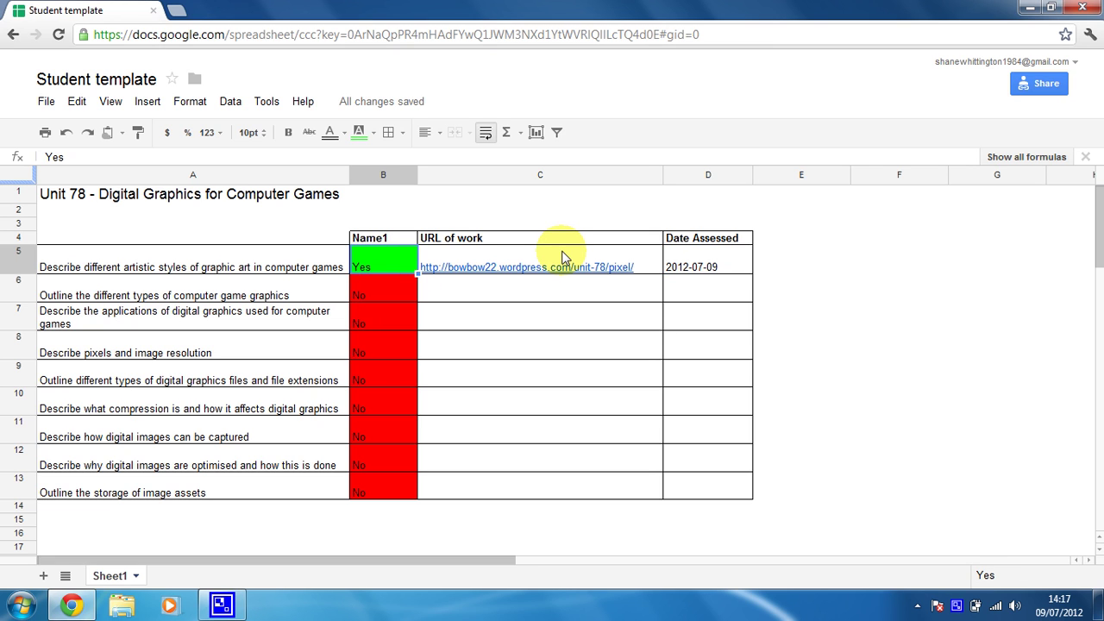
{"action": "type", "text": "No"}
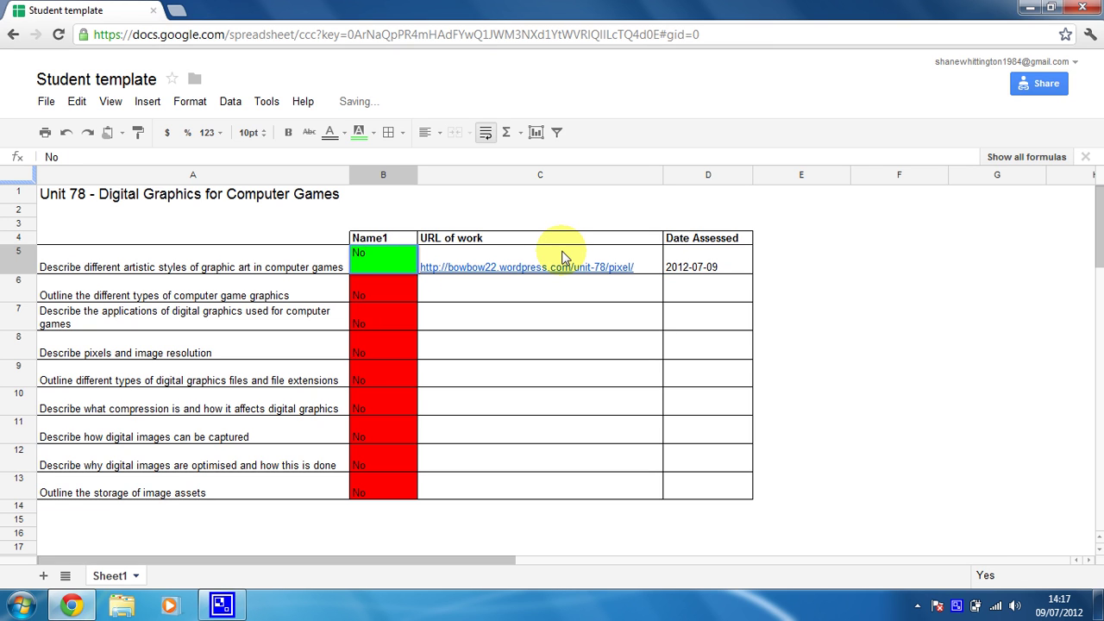
{"action": "key", "text": "Return"}
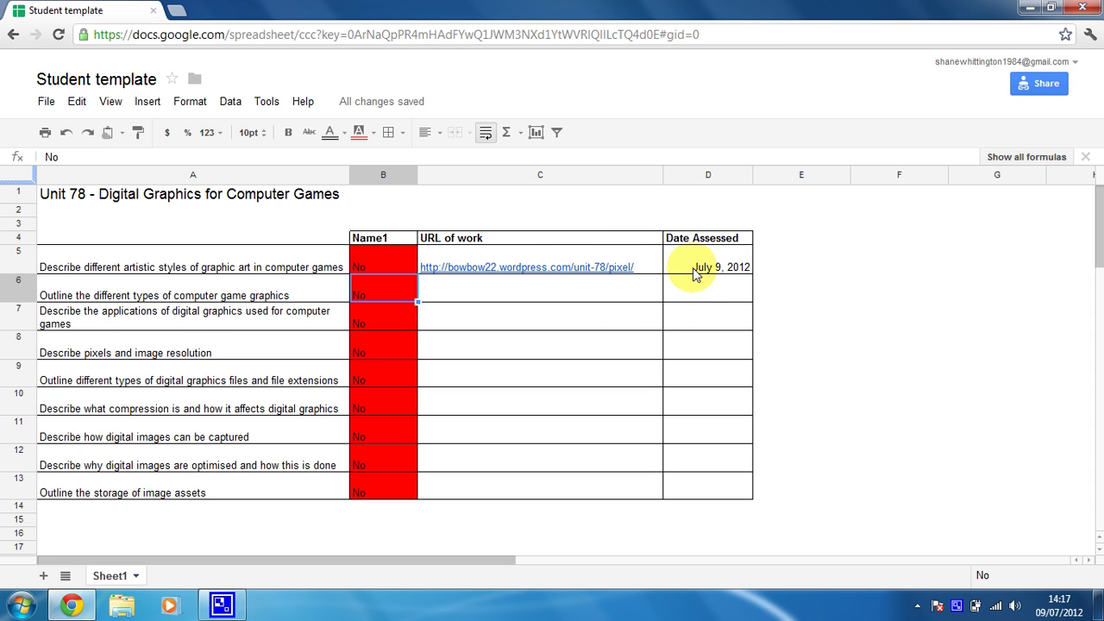